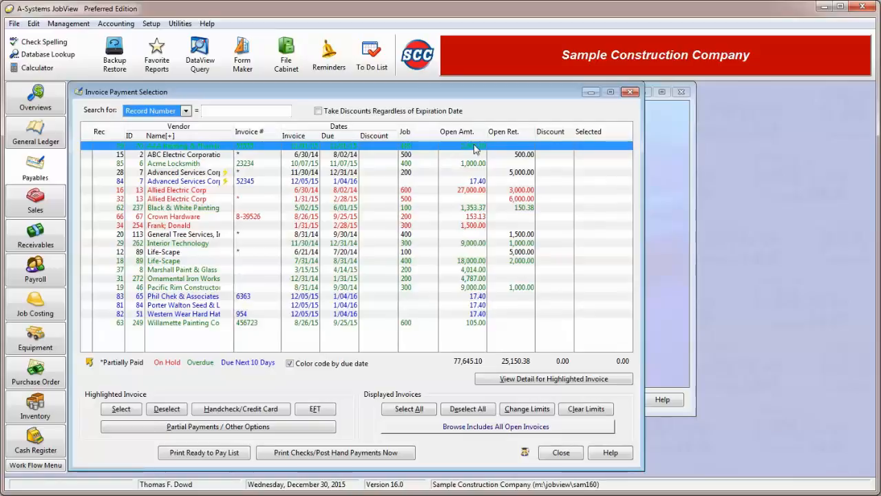
# Sort the open invoices by vendor ID, vendor name, due date and job, and return to vendor name order.
pyautogui.click(132, 135)
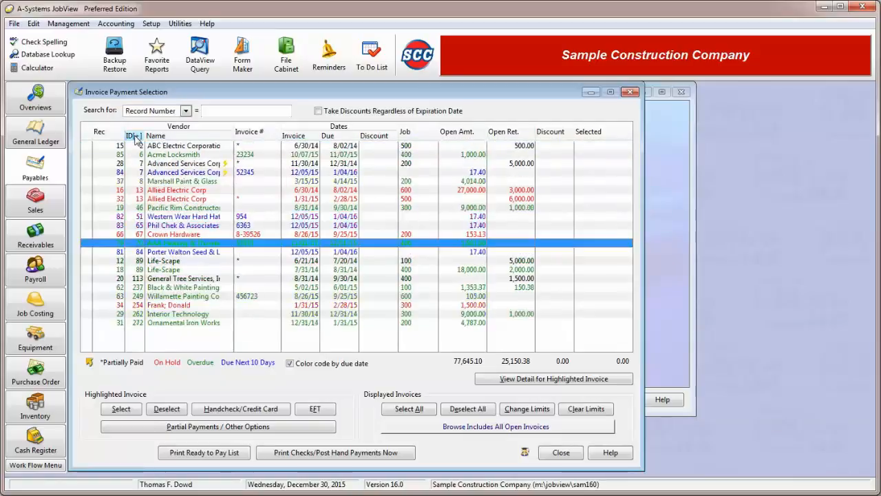
pyautogui.click(180, 137)
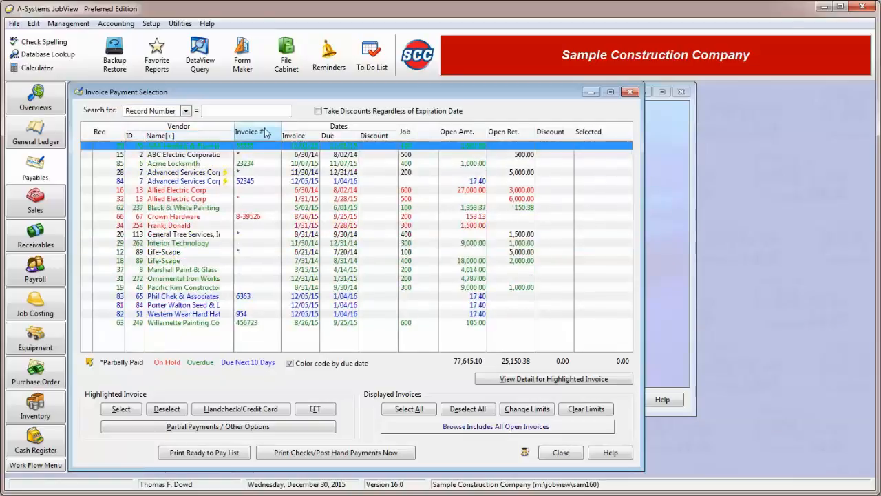
pyautogui.click(330, 136)
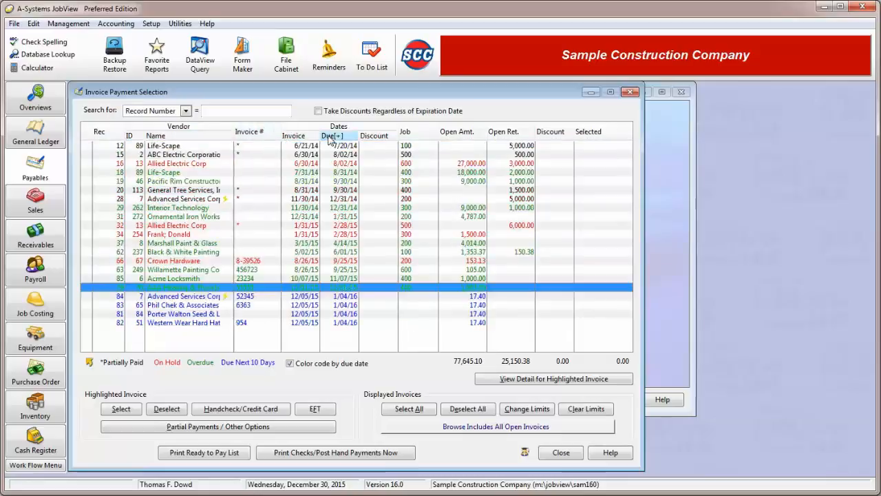
pyautogui.click(405, 137)
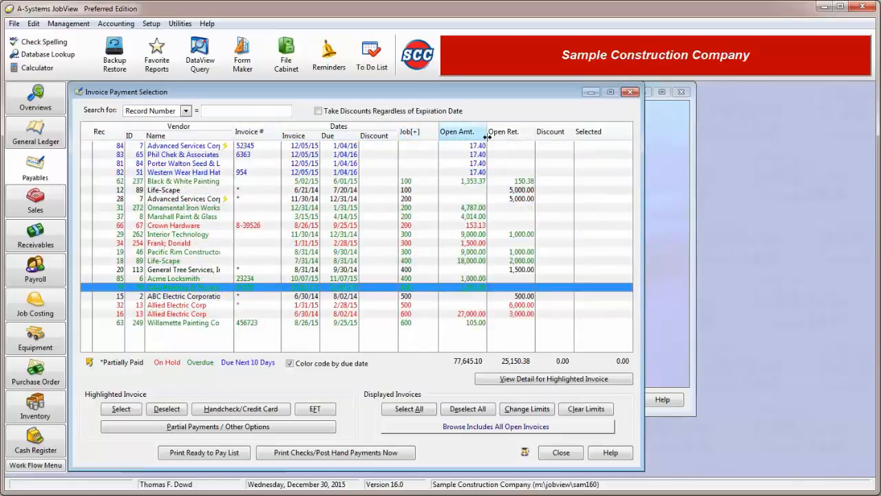
pyautogui.click(175, 136)
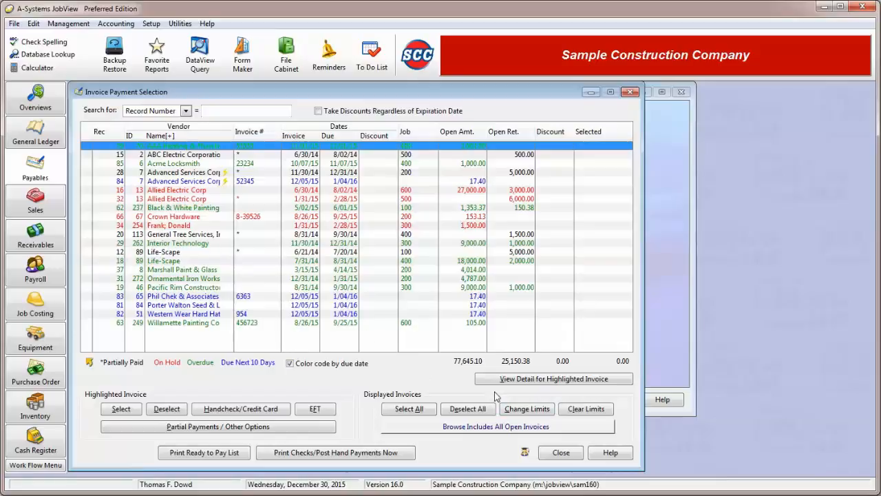
# Limit the displayed invoices to the vendor range 7 to 7, and clear the limits again.
pyautogui.click(528, 409)
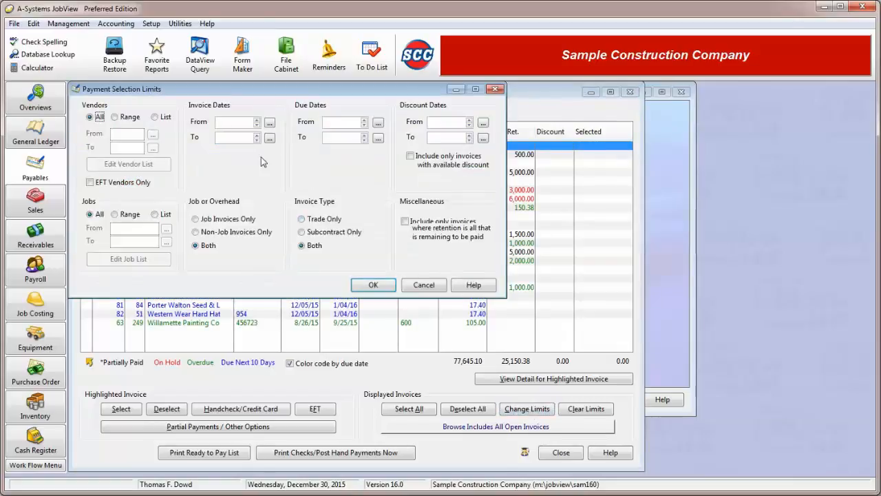
pyautogui.click(131, 118)
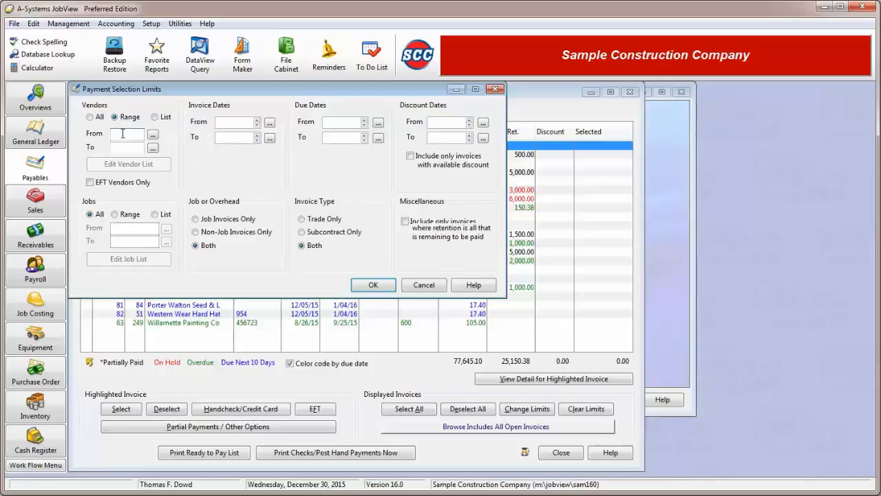
pyautogui.click(122, 133)
pyautogui.write('7')
pyautogui.press('Tab')
pyautogui.click(372, 285)
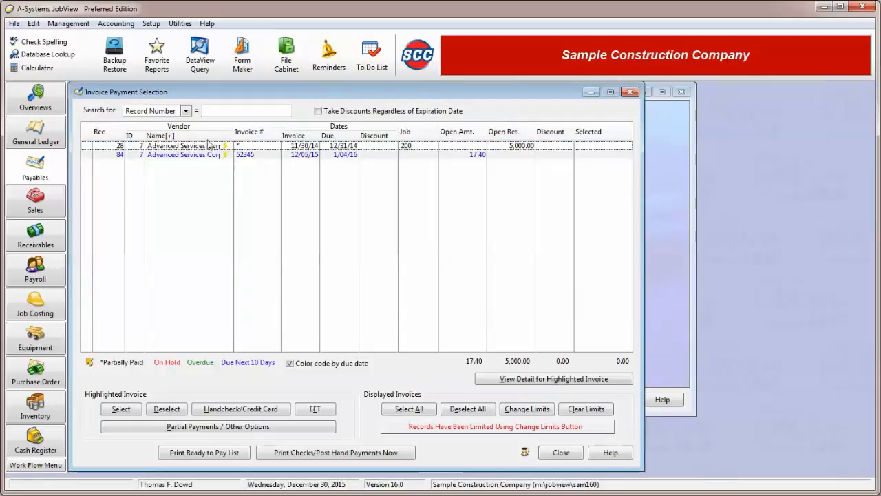
pyautogui.click(208, 145)
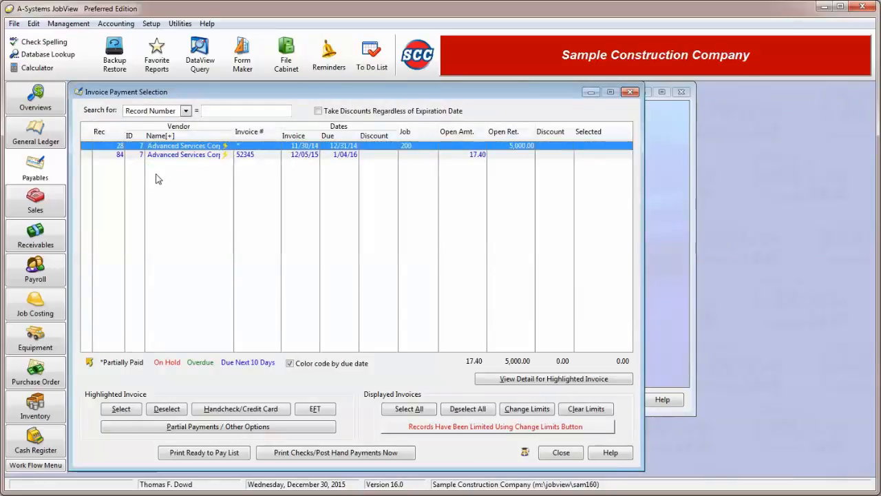
pyautogui.click(586, 408)
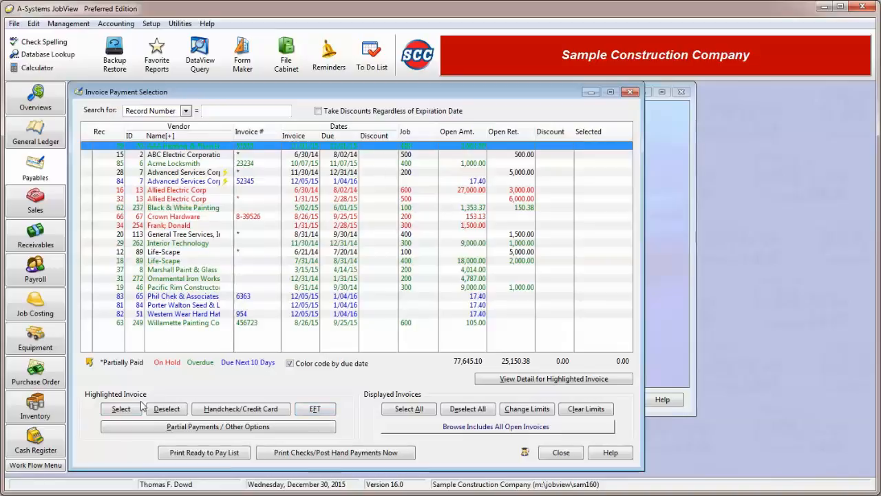
# Select the highlighted AAA Heating & Plumbing invoice for payment and deselect it again.
pyautogui.click(120, 408)
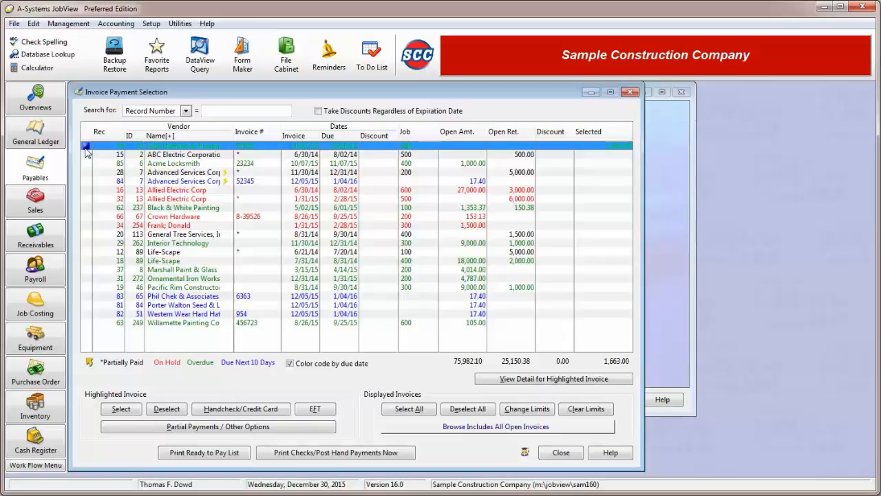
pyautogui.click(174, 410)
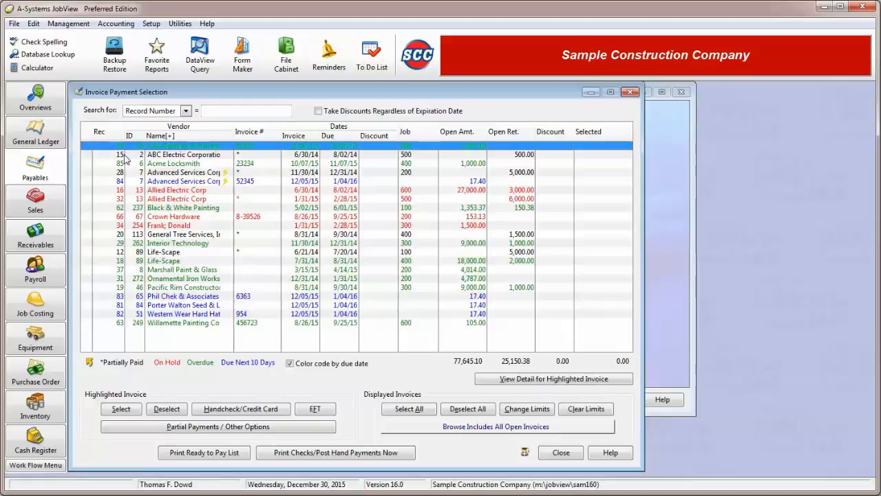
# Open the hand payment information for the highlighted invoice and compare the credit card options with the handwritten check fields.
pyautogui.click(251, 410)
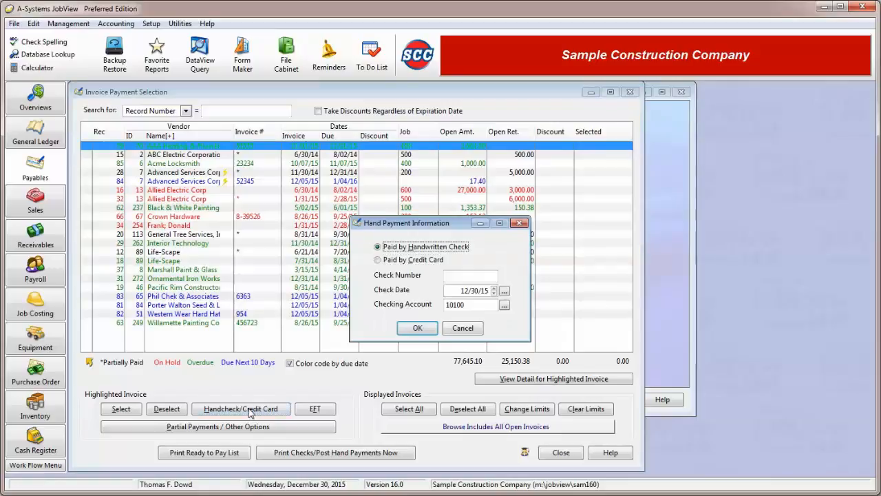
pyautogui.click(412, 267)
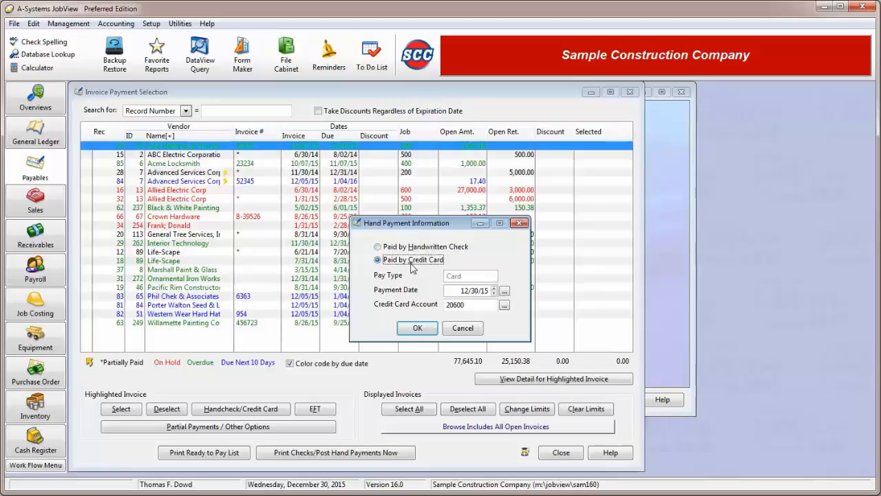
pyautogui.click(417, 248)
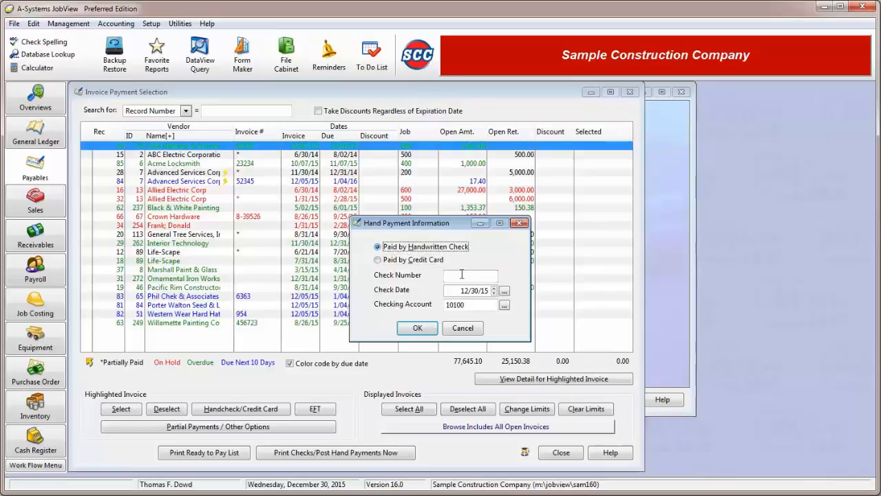
pyautogui.click(467, 277)
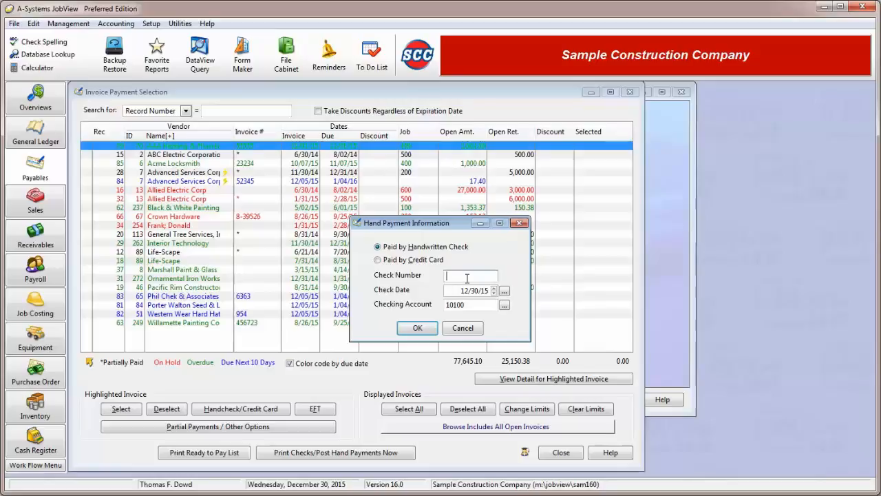
pyautogui.moveTo(459, 291); pyautogui.dragTo(439, 308)
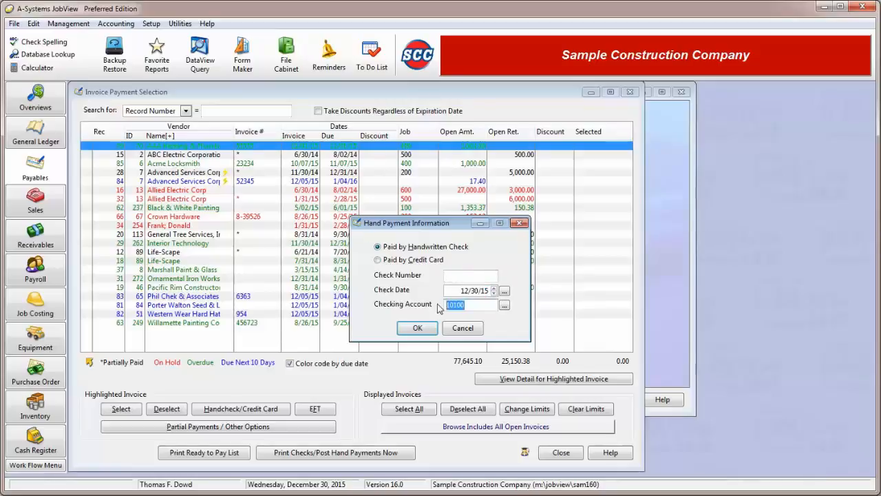
# Set the hand payment to Paid by Credit Card with a different credit card account, and cancel it.
pyautogui.click(411, 260)
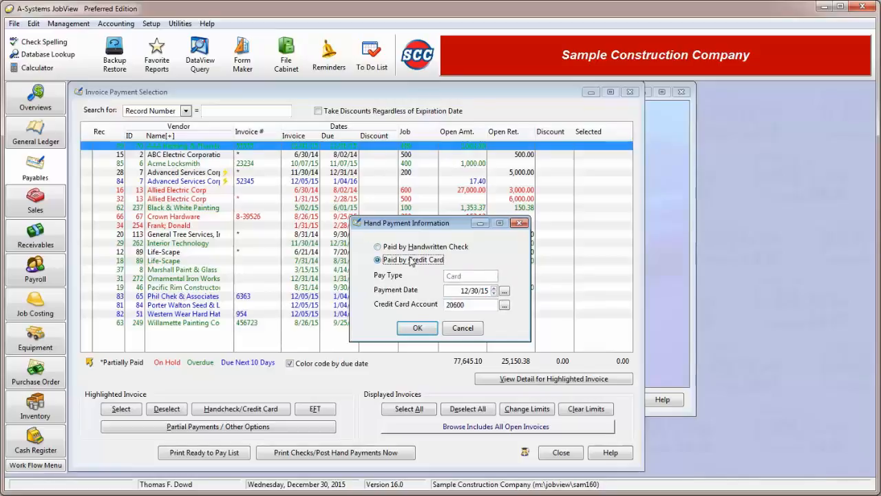
pyautogui.moveTo(459, 291); pyautogui.dragTo(514, 290)
pyautogui.click(505, 306)
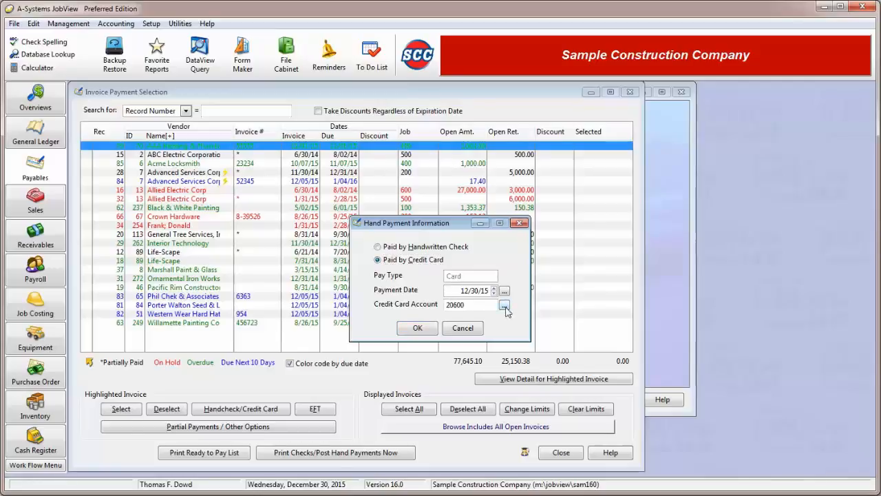
pyautogui.click(168, 156)
pyautogui.doubleClick(167, 157)
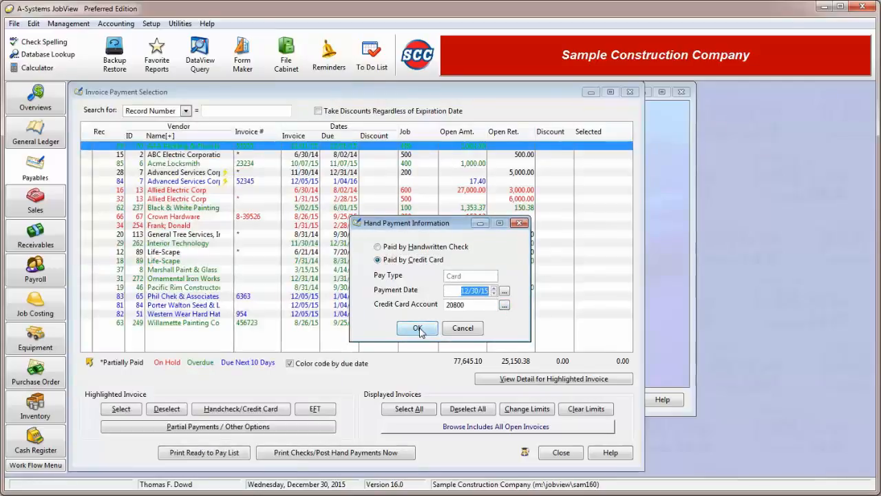
pyautogui.click(449, 330)
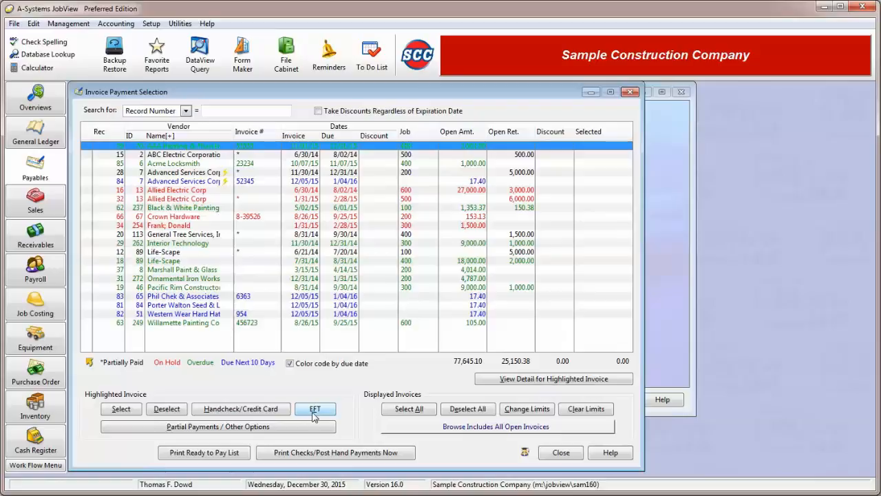
# Select only the Advanced Services Corp invoice dated 12/05/15 for EFT payment.
pyautogui.click(203, 181)
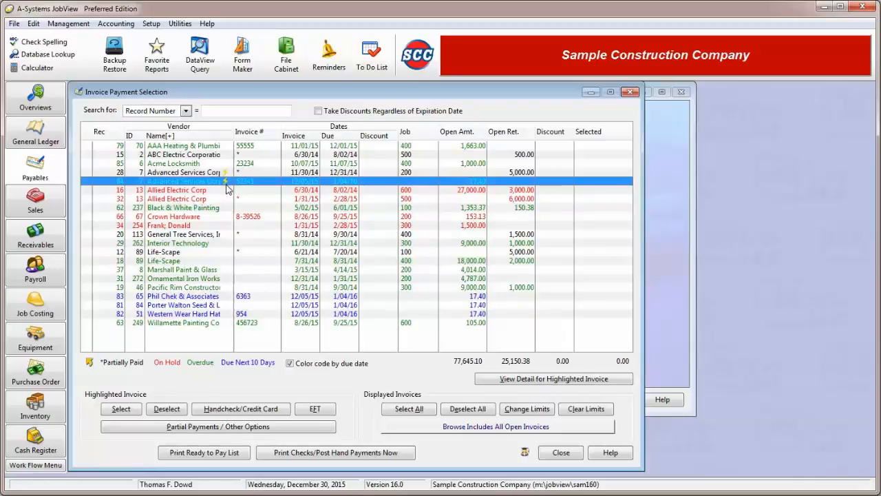
pyautogui.click(317, 410)
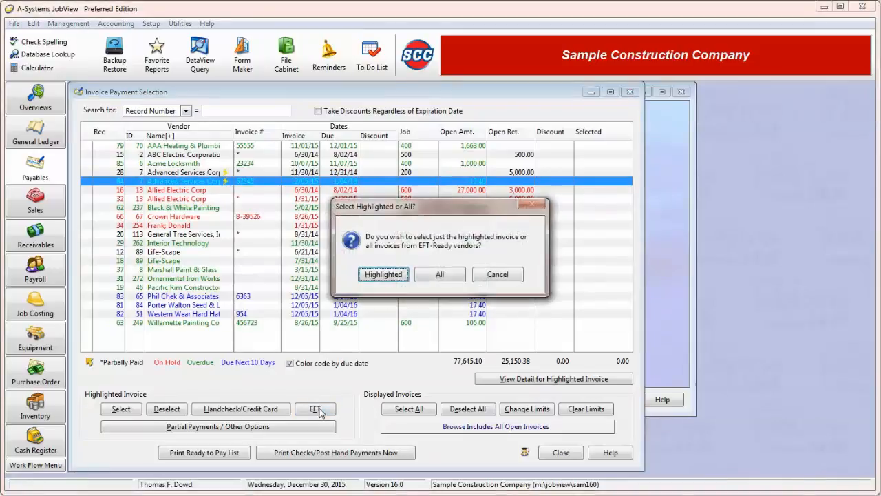
pyautogui.click(393, 276)
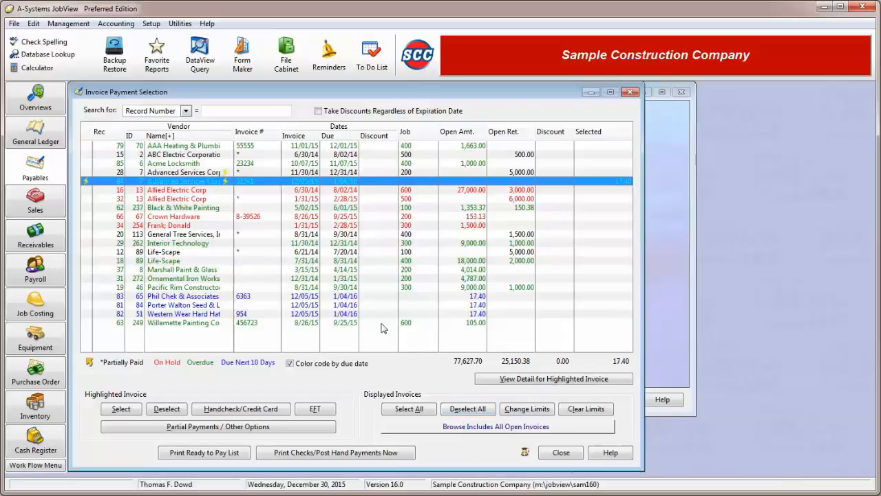
# Select the consecutive invoices from Life-Scape dated 7/31/14 through Pacific Rim dated 8/31/14 for payment.
pyautogui.click(147, 261)
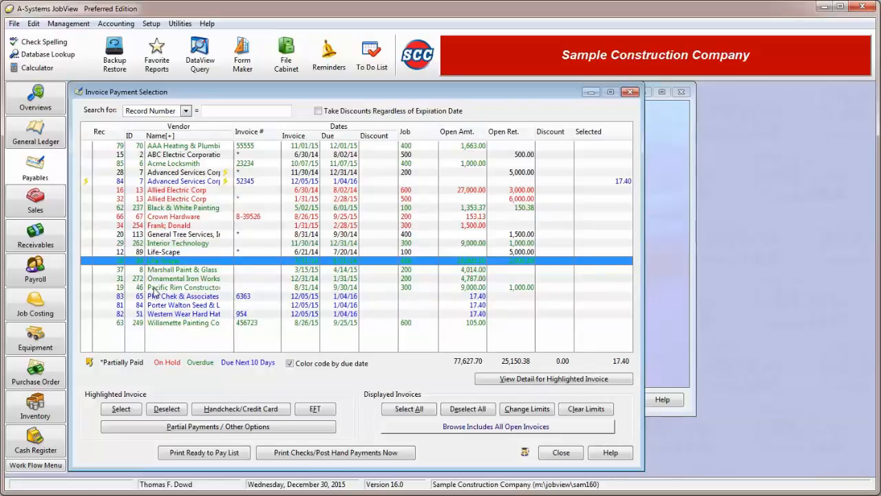
pyautogui.click(152, 288)
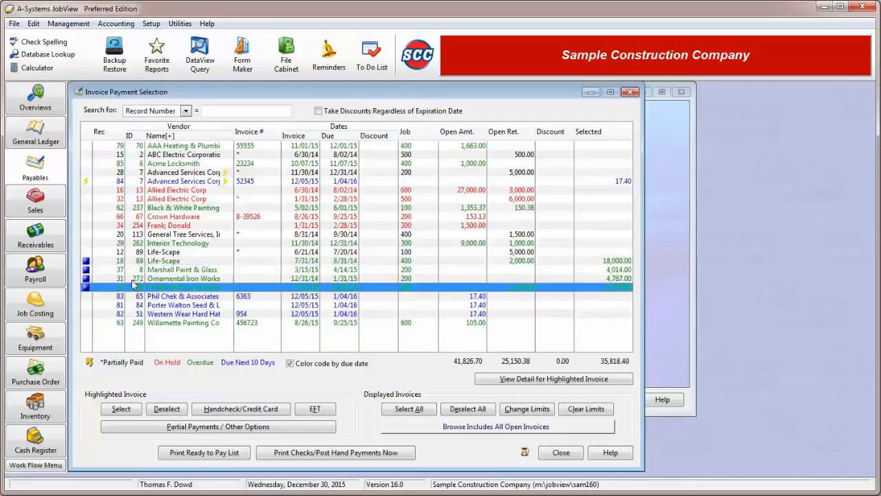
pyautogui.click(105, 262)
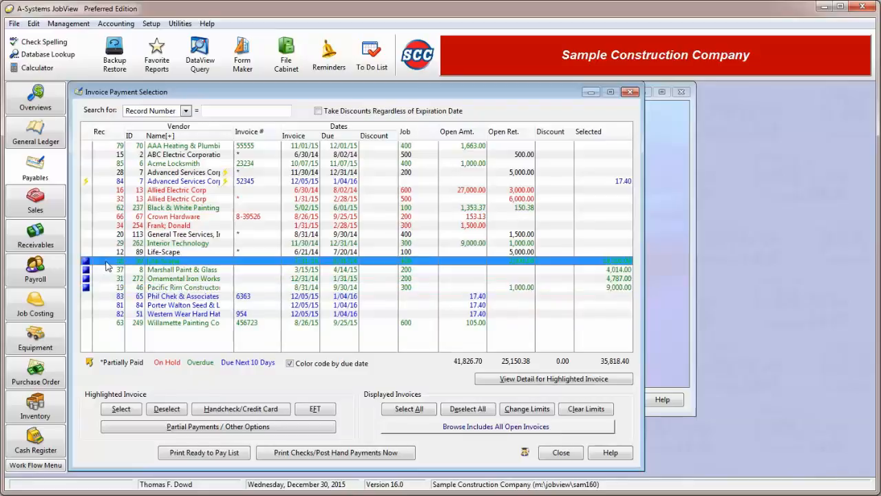
pyautogui.click(100, 288)
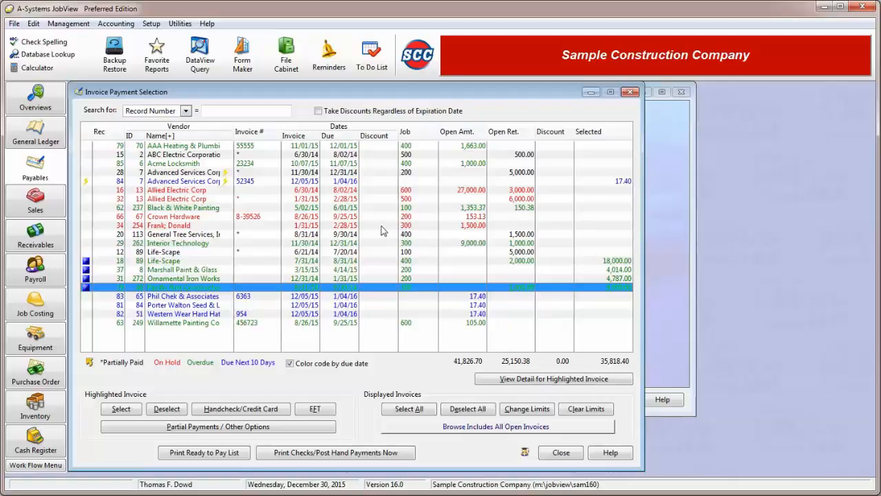
# Set a partial payment of 600.00 on the Acme Locksmith invoice, with Pay In Full turned off.
pyautogui.click(386, 163)
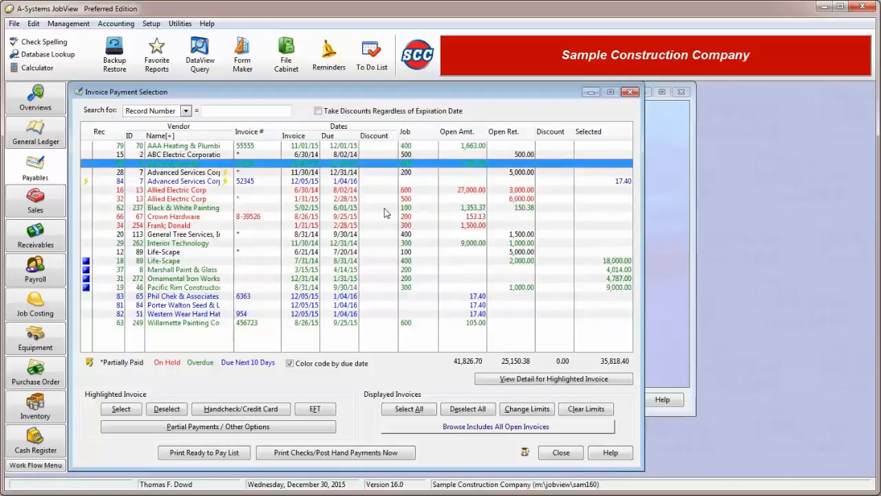
pyautogui.click(288, 427)
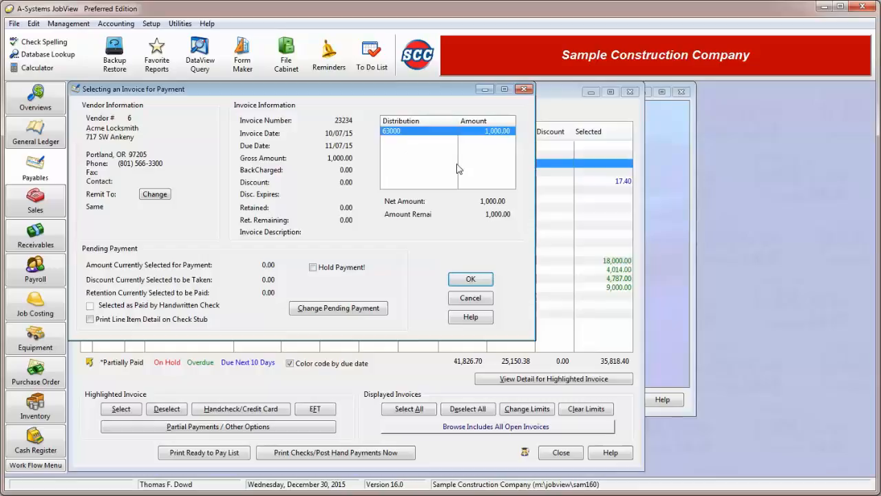
pyautogui.click(355, 313)
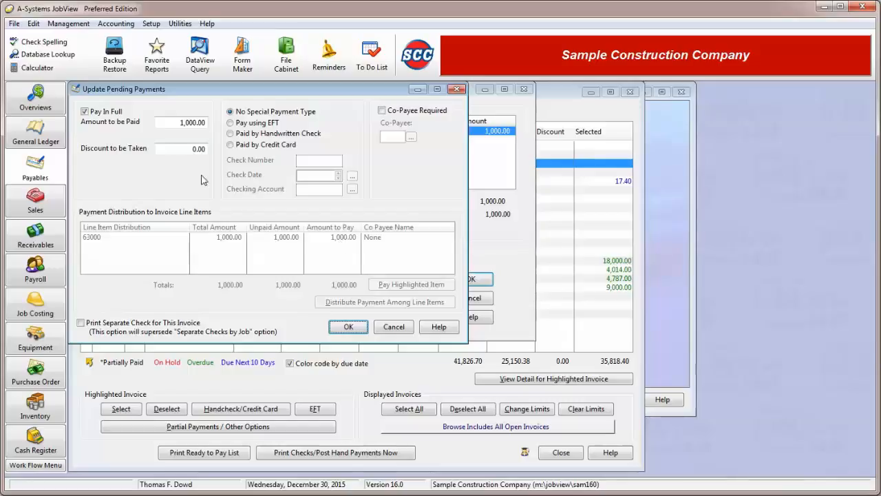
pyautogui.click(105, 112)
pyautogui.moveTo(177, 125); pyautogui.dragTo(207, 124)
pyautogui.write('600')
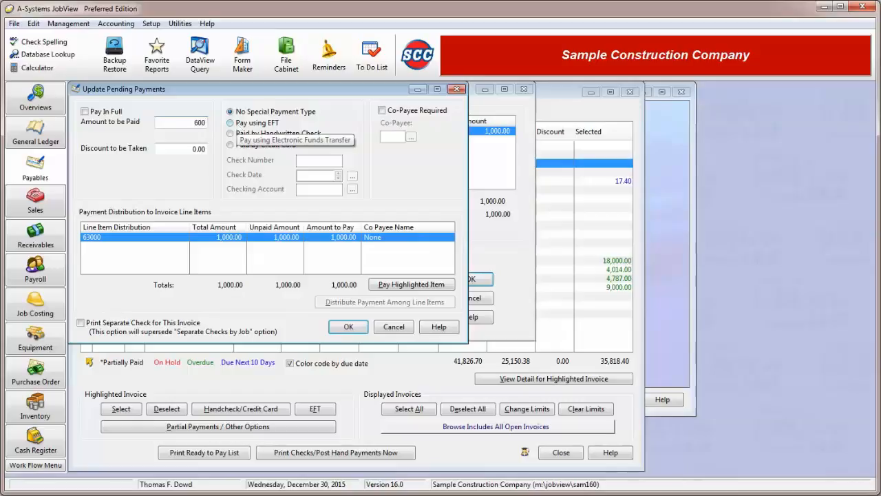
pyautogui.press('Return')
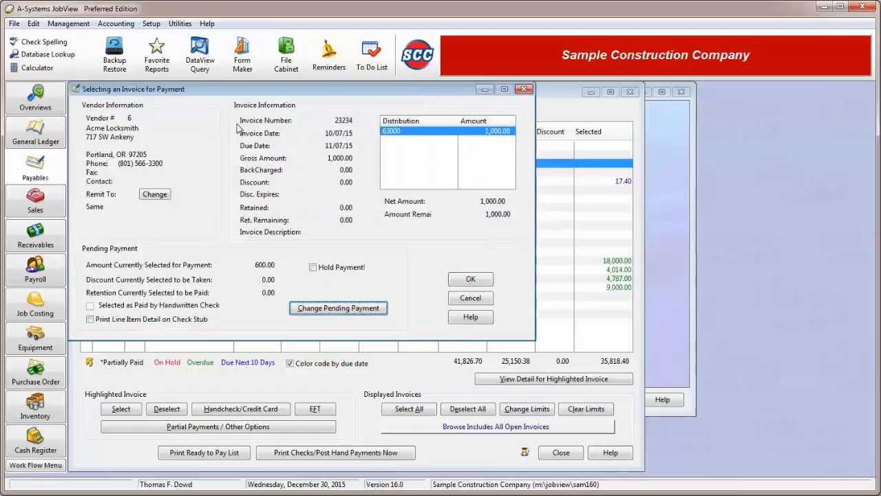
# Reopen the Acme Locksmith pending payment and view the payment distribution detail of its 63000 line item without changing it.
pyautogui.click(380, 308)
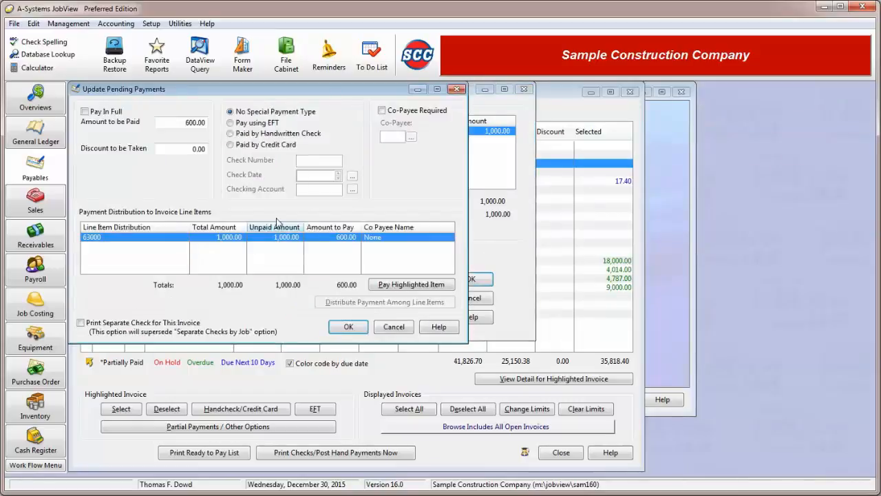
pyautogui.click(199, 124)
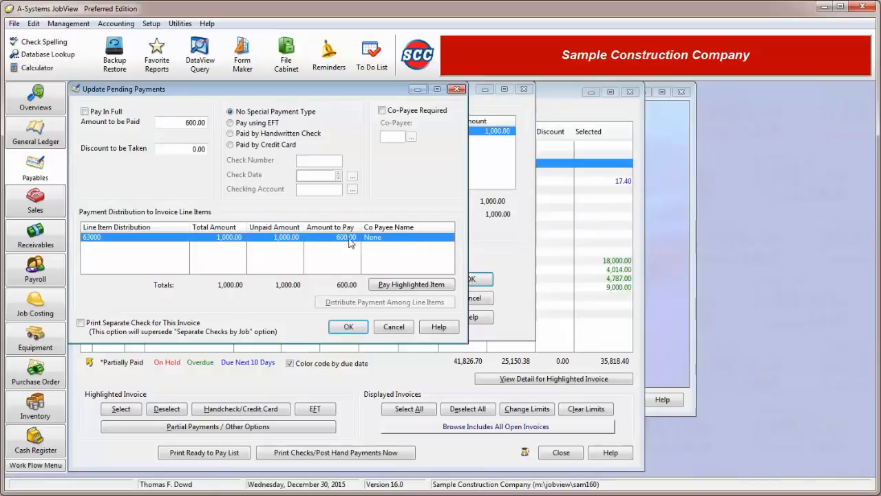
pyautogui.click(418, 287)
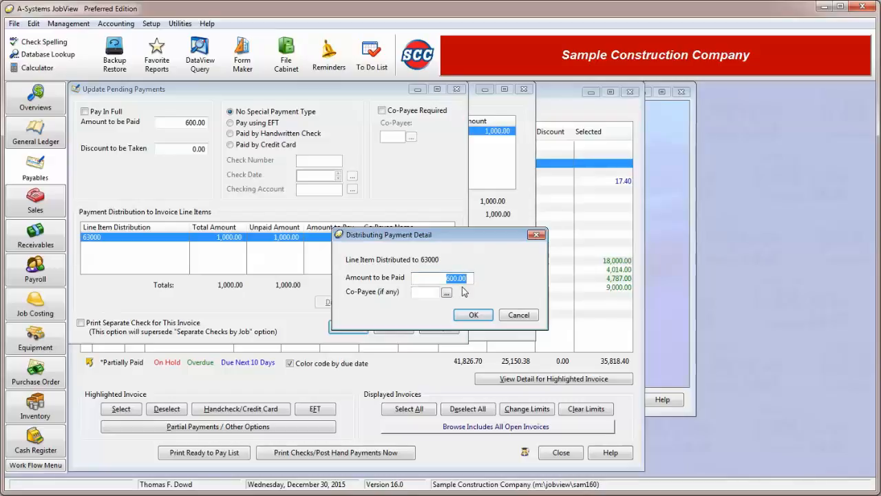
pyautogui.click(524, 318)
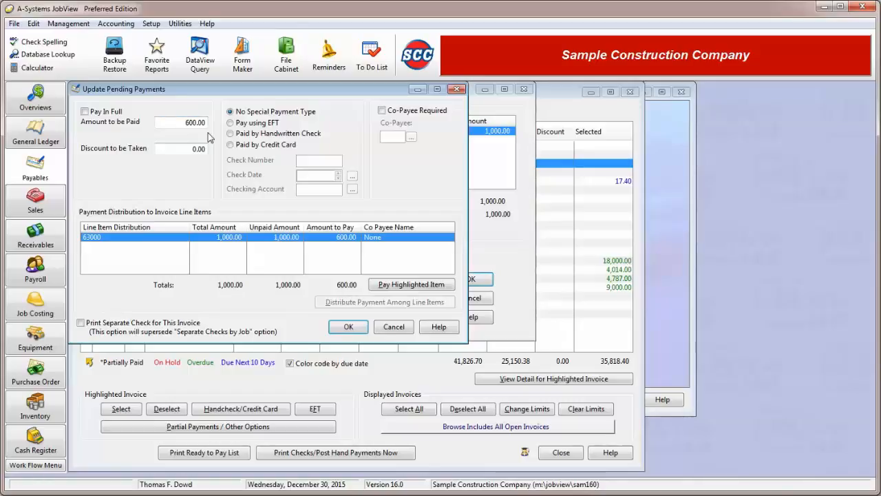
# Try the EFT, handwritten check and credit card payment types, return to No Special Payment Type, and switch Co-Payee Required on and back off.
pyautogui.click(260, 123)
pyautogui.click(258, 134)
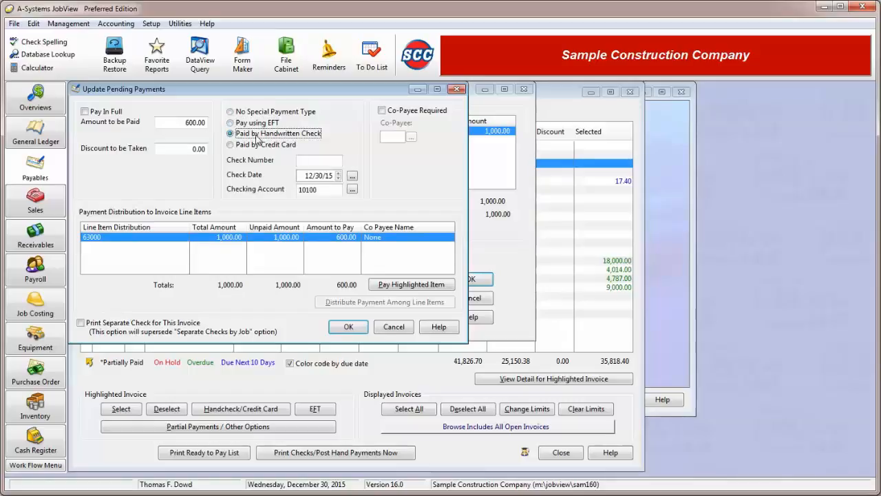
pyautogui.click(254, 145)
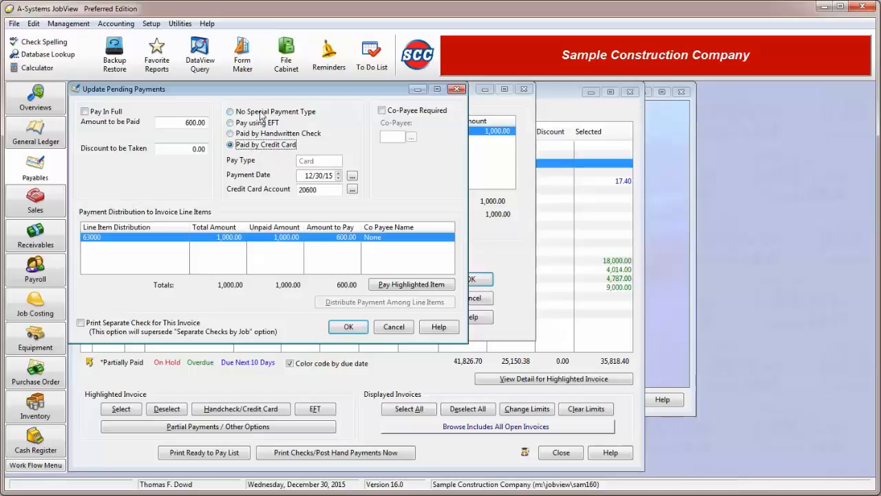
pyautogui.click(261, 114)
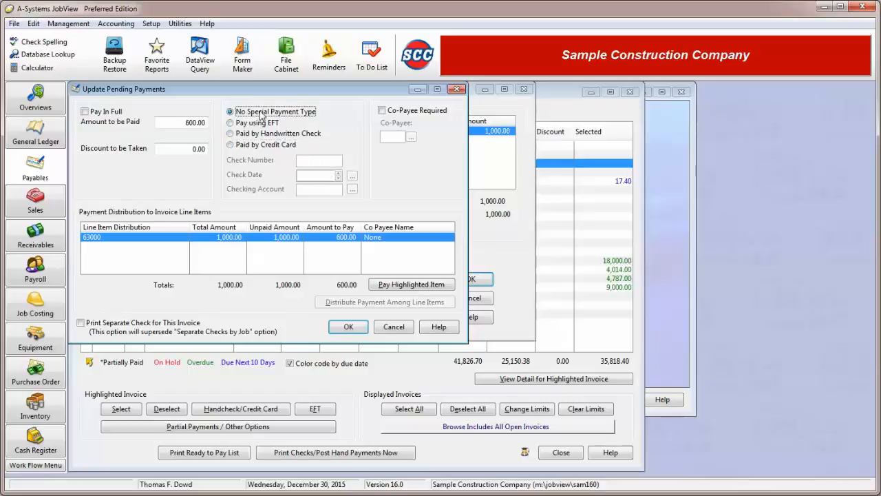
pyautogui.click(407, 112)
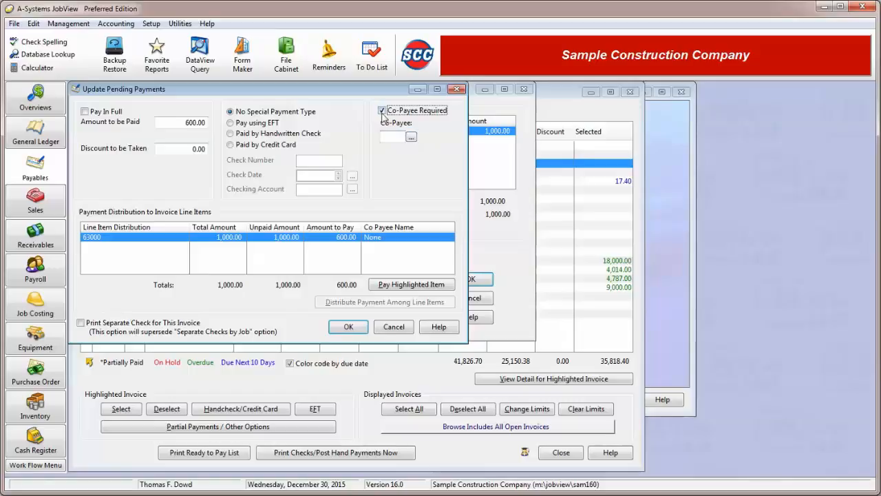
pyautogui.click(382, 111)
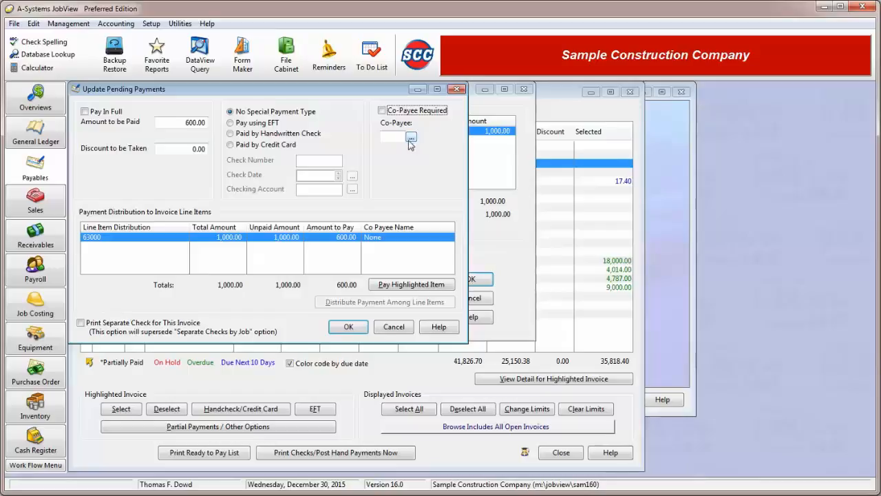
# Save the 600.00 partial payment on the Acme Locksmith invoice and close the invoice payment selection.
pyautogui.click(347, 326)
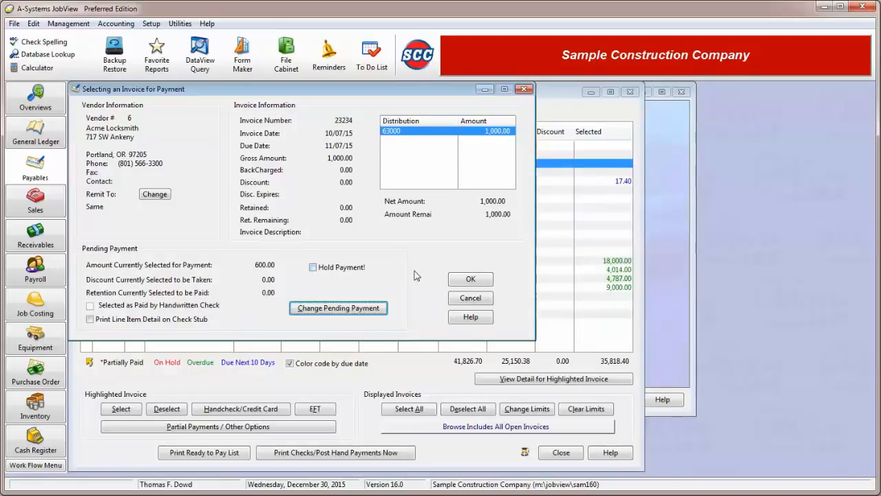
pyautogui.click(475, 279)
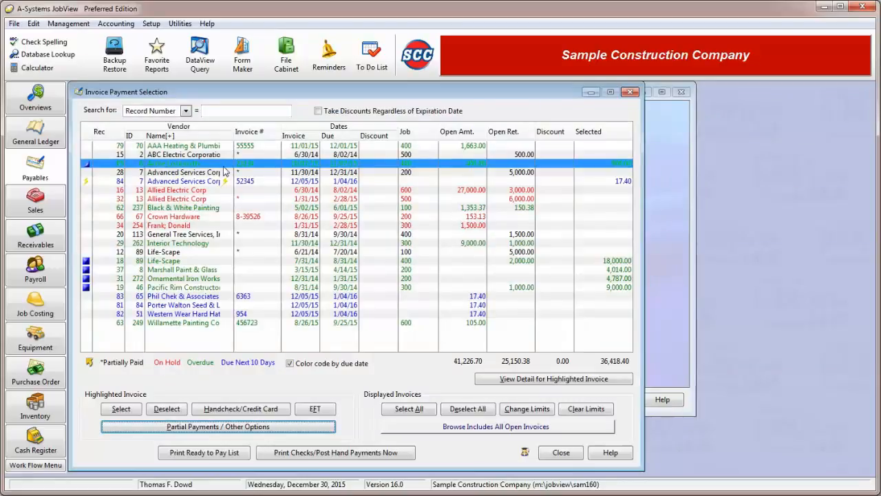
pyautogui.click(88, 173)
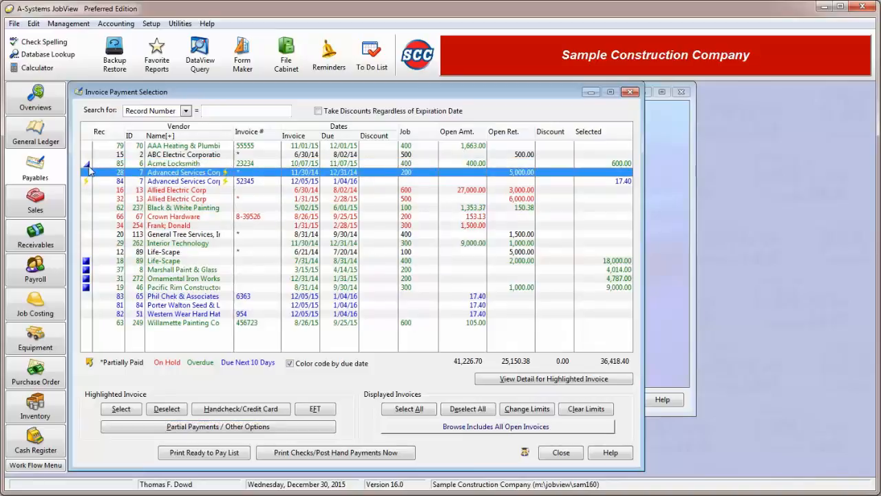
pyautogui.click(88, 164)
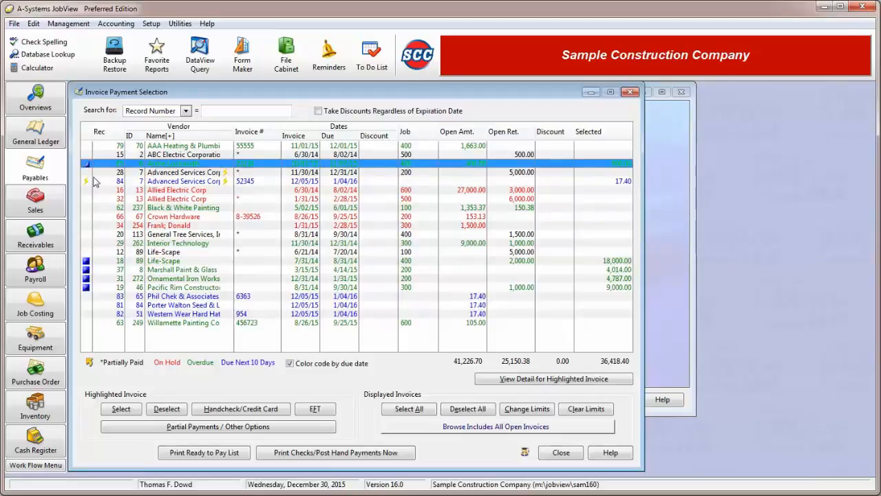
pyautogui.click(563, 455)
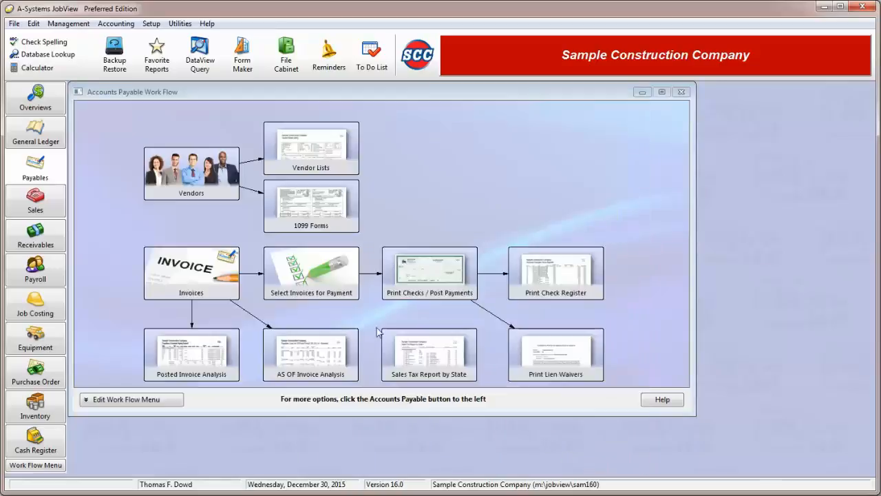
# Reopen the invoice payment selection, mark the Life-Scape invoice dated 7/31/14 as paid by handwritten check number 565, and close the selection.
pyautogui.click(305, 289)
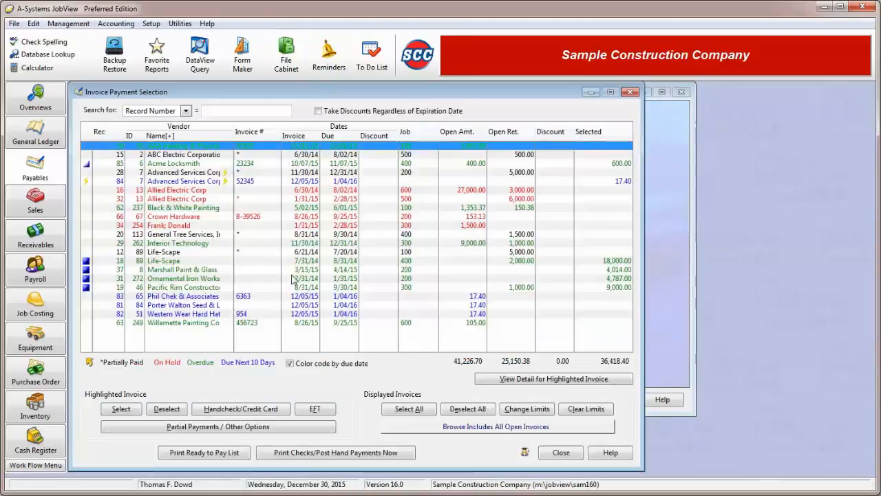
pyautogui.click(104, 261)
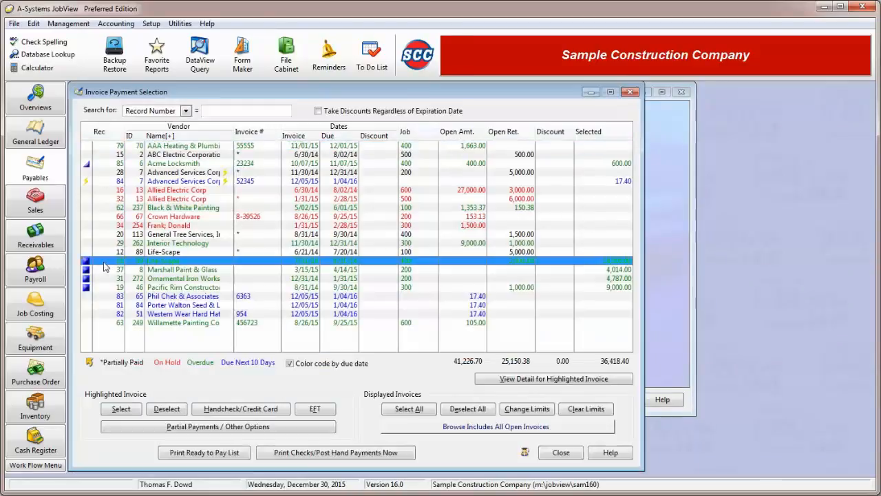
pyautogui.click(267, 410)
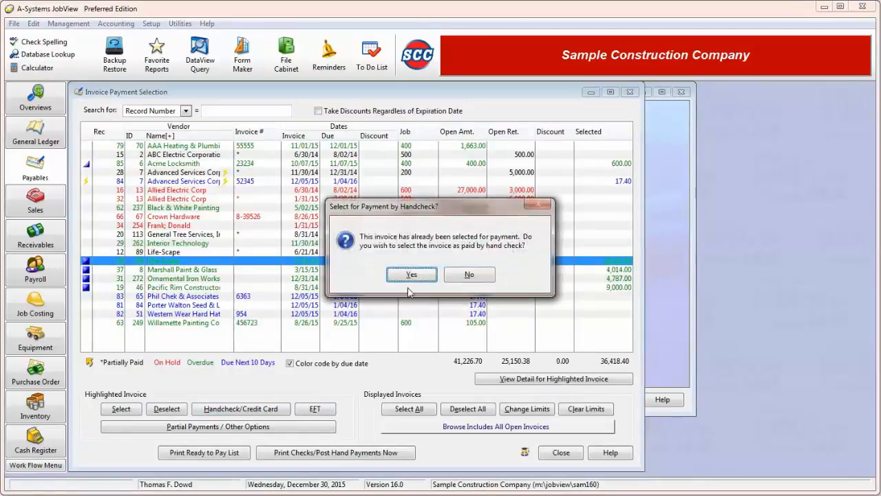
pyautogui.click(413, 275)
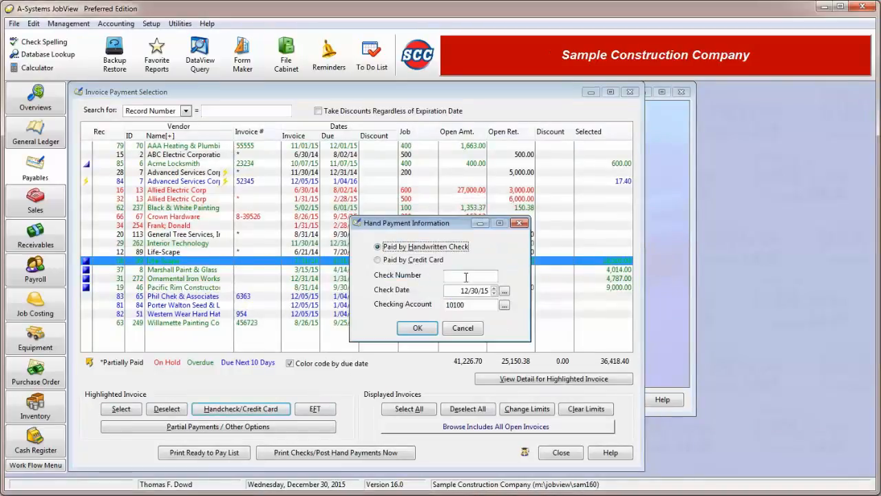
pyautogui.click(466, 276)
pyautogui.write('565')
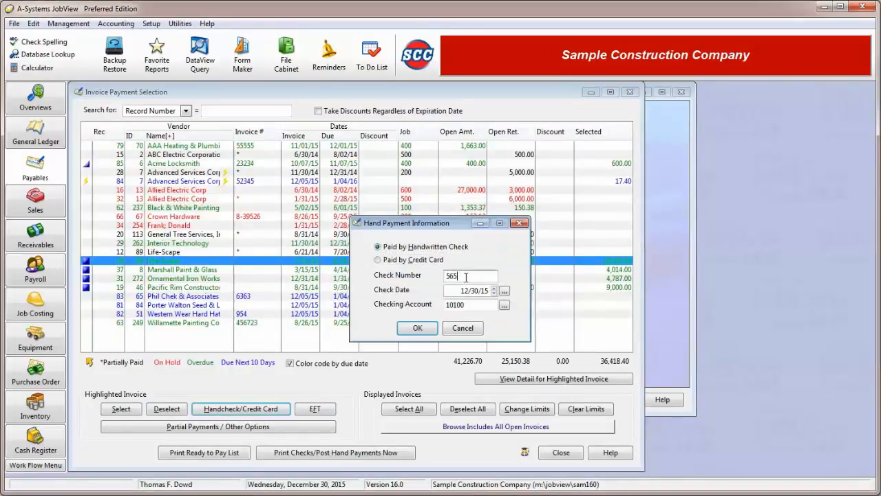
pyautogui.click(417, 329)
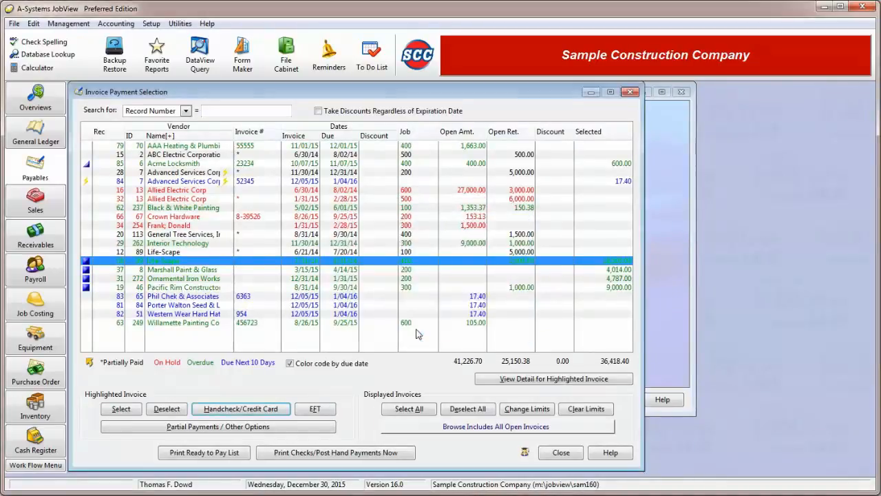
pyautogui.click(562, 454)
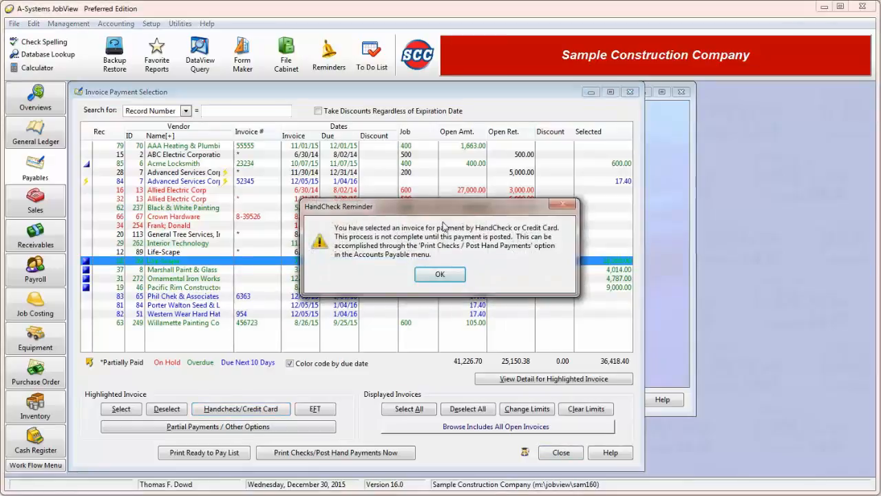
pyautogui.click(444, 277)
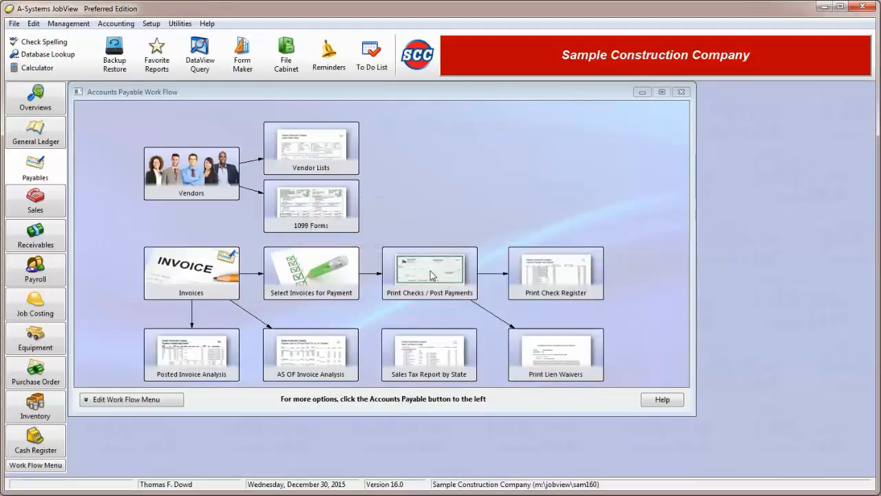